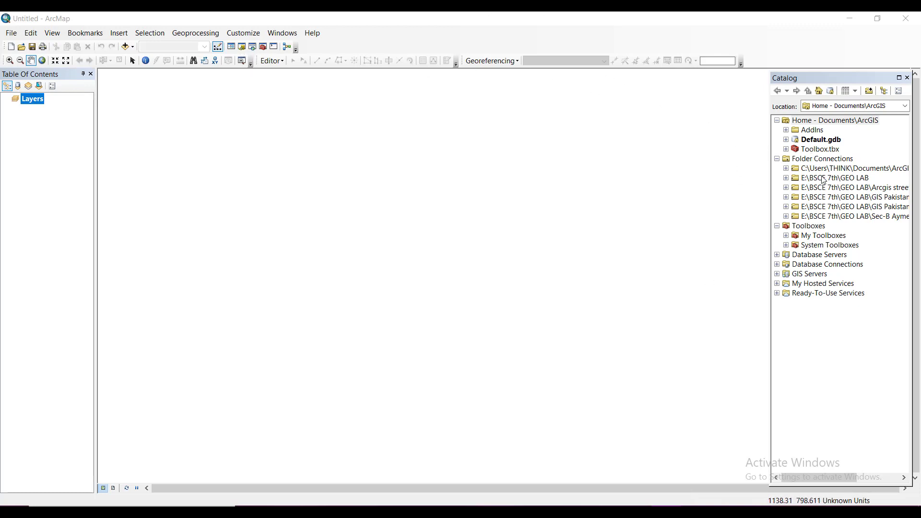
# Step: Expand System Toolboxes and the OpenStreetMap Toolbox in the Catalog
pyautogui.click(815, 246)
pyautogui.doubleClick(815, 247)
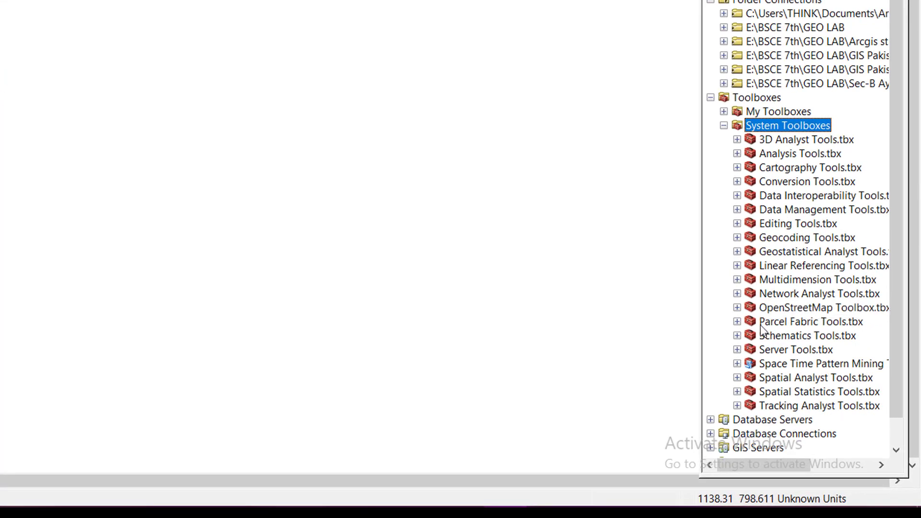
pyautogui.click(787, 309)
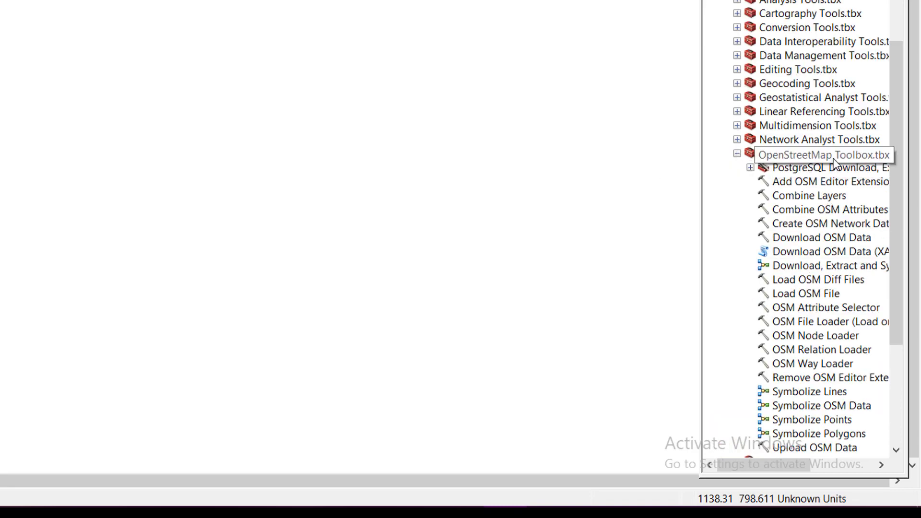
pyautogui.click(834, 161)
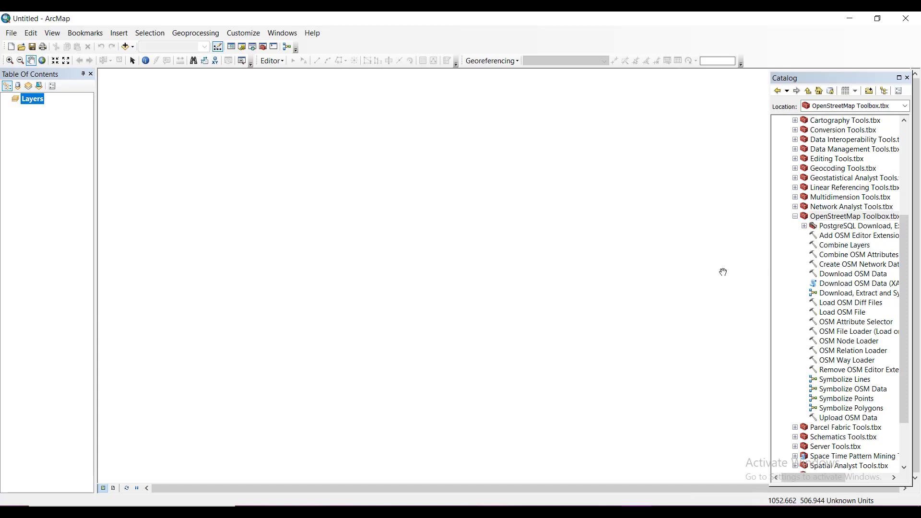
# Step: Switch to the browser and open the OpenStreetMap tab
pyautogui.moveTo(576, 511)
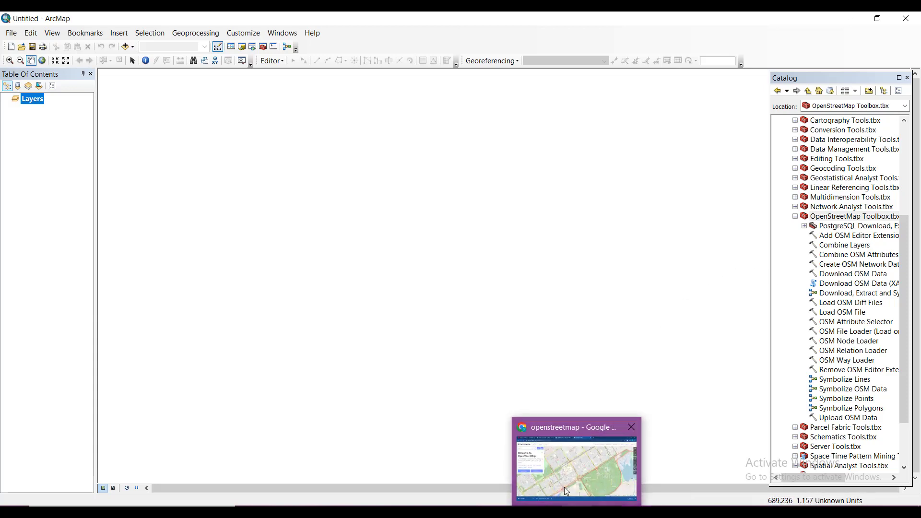
pyautogui.click(561, 484)
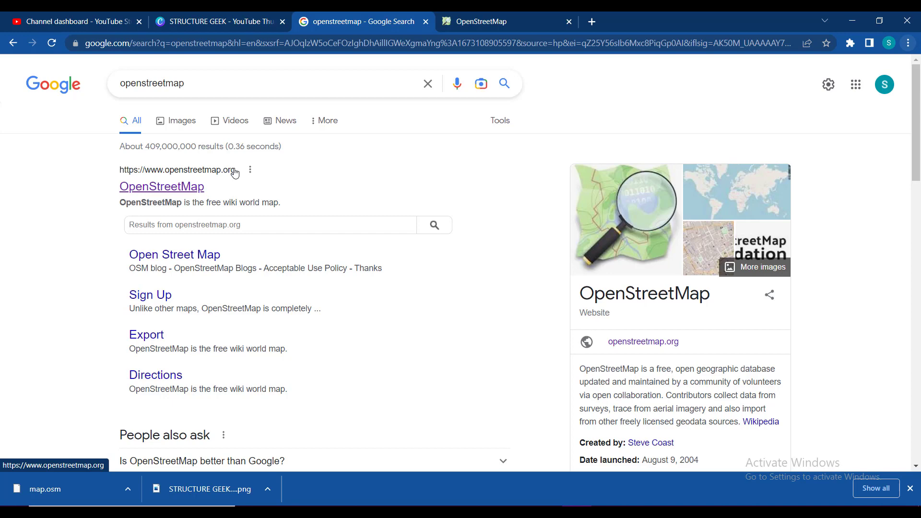
pyautogui.click(473, 21)
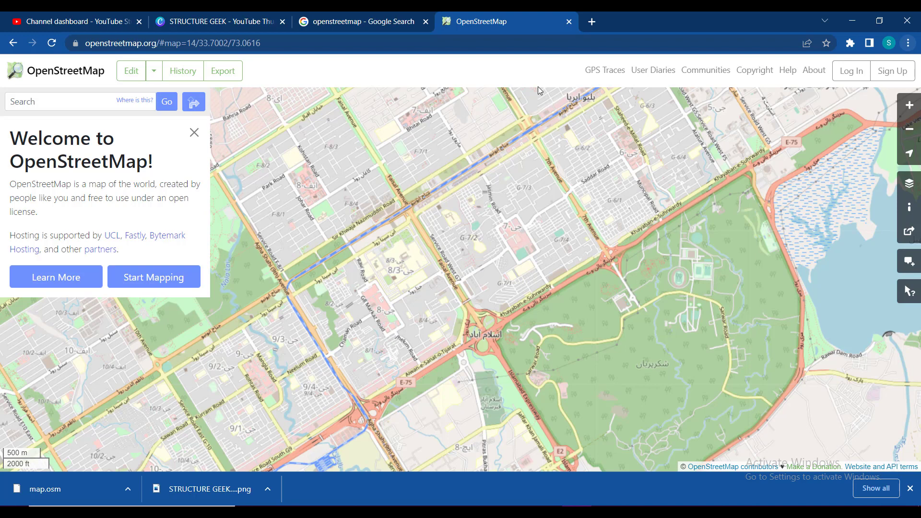
# Step: Search OpenStreetMap for islamabad
pyautogui.click(89, 102)
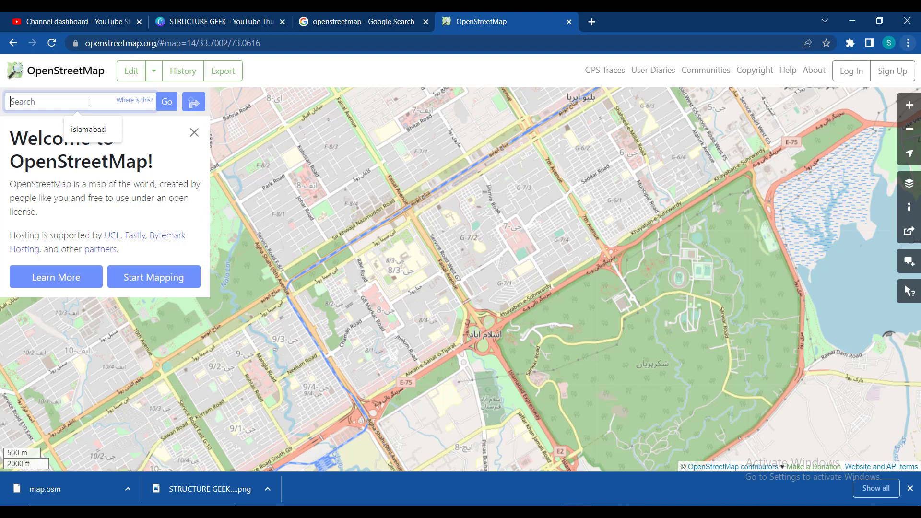
pyautogui.write('islamm')
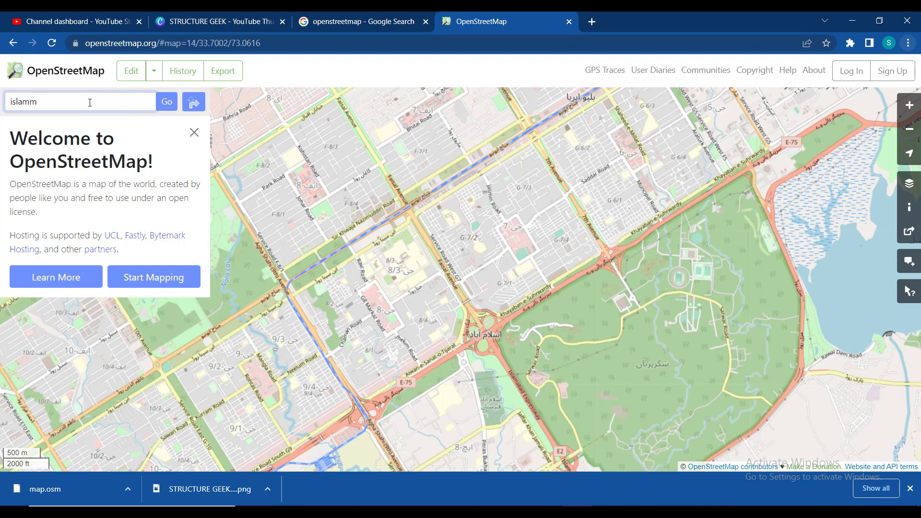
pyautogui.write('/')
pyautogui.press('BackSpace')
pyautogui.press('BackSpace')
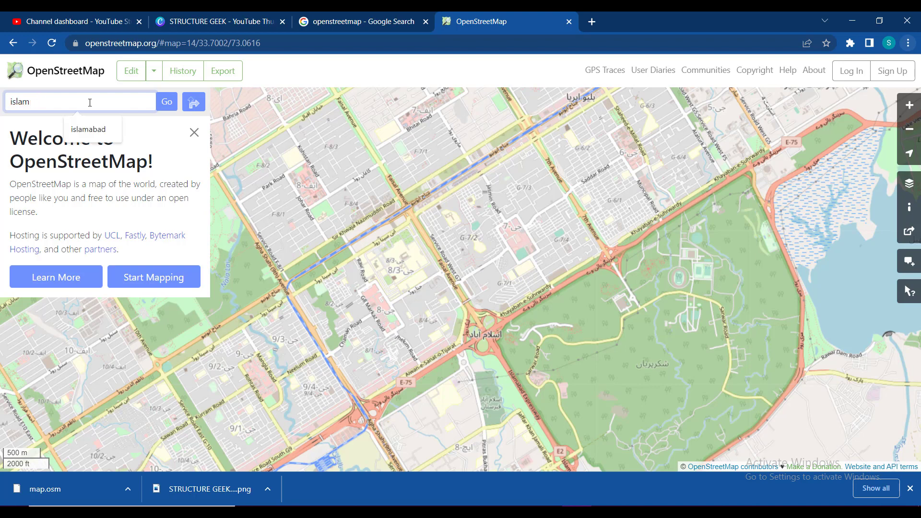
pyautogui.write('abad')
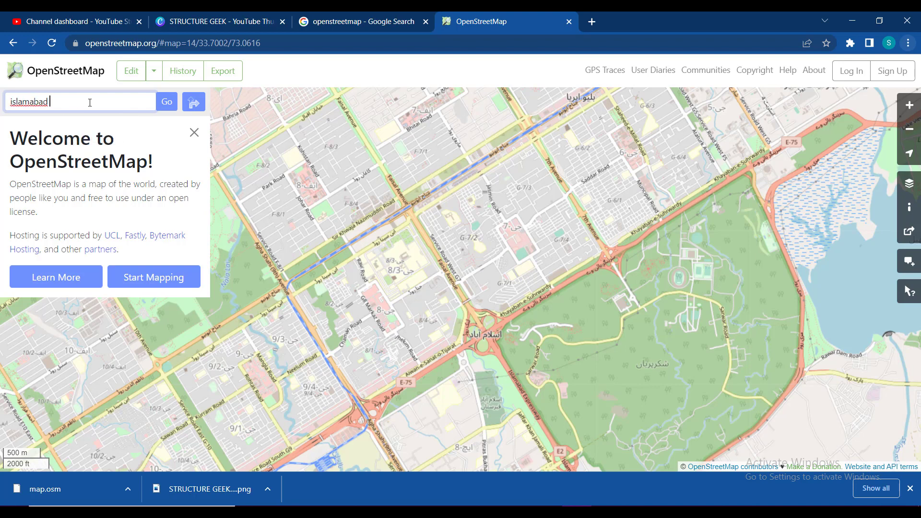
pyautogui.press('Return')
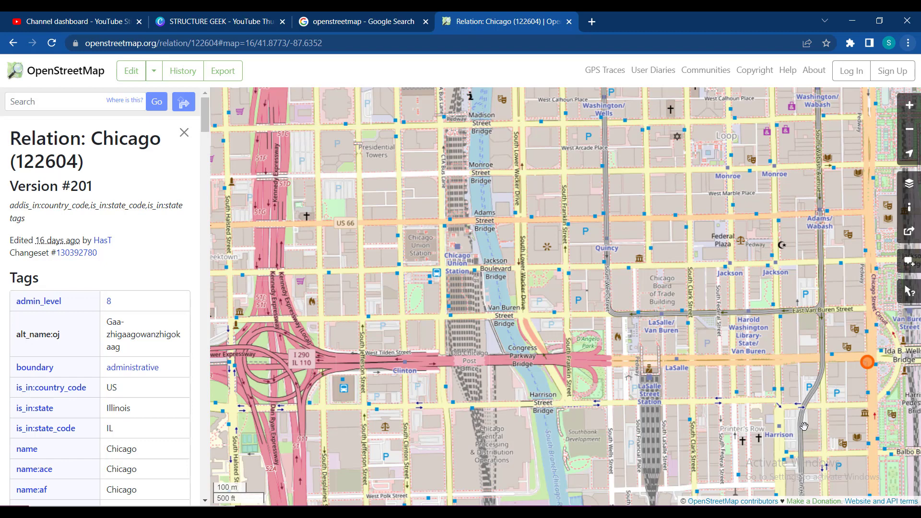
# Step: Export a manually selected area of downtown Chicago from OpenStreetMap, enlarging the selection box to cover the map view
pyautogui.click(220, 81)
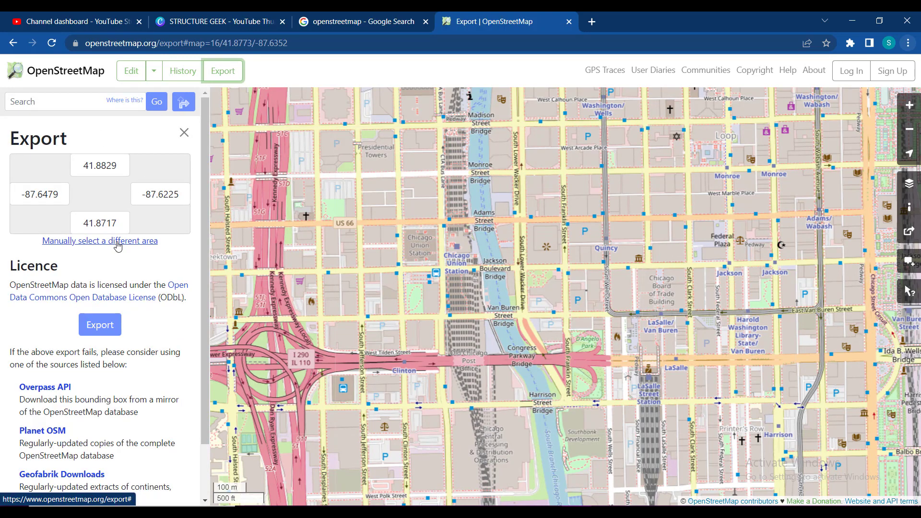
pyautogui.click(118, 243)
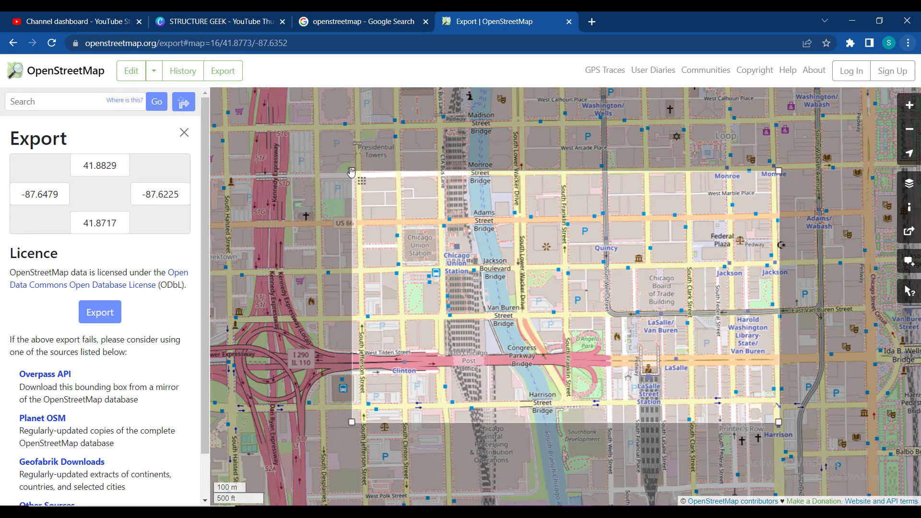
pyautogui.moveTo(351, 172); pyautogui.dragTo(215, 93)
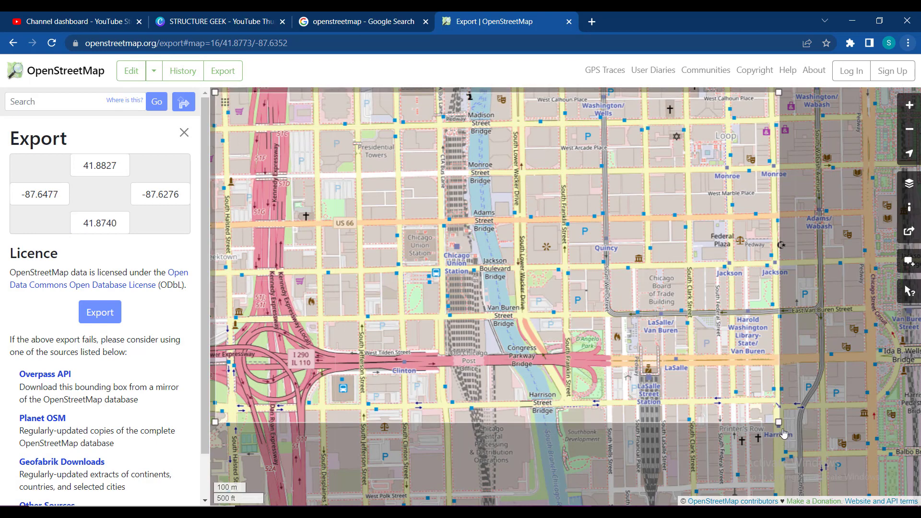
pyautogui.moveTo(778, 423); pyautogui.dragTo(918, 492)
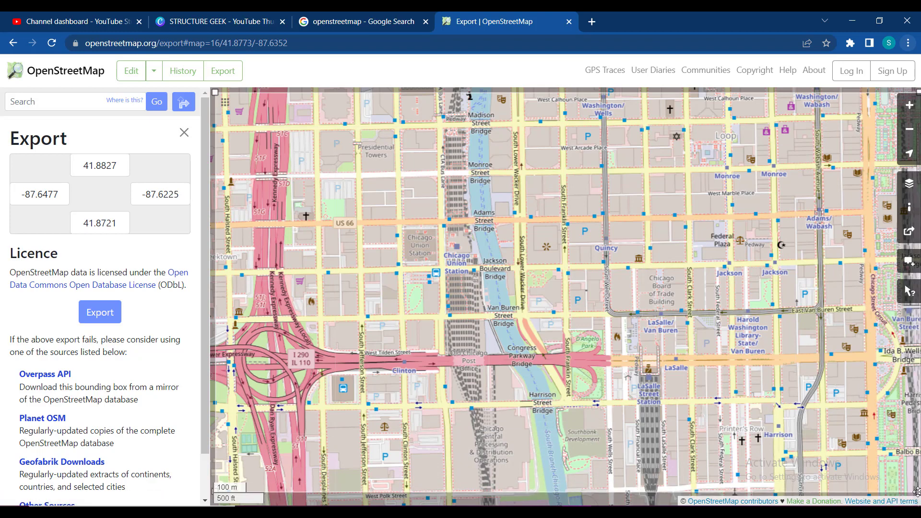
pyautogui.click(90, 321)
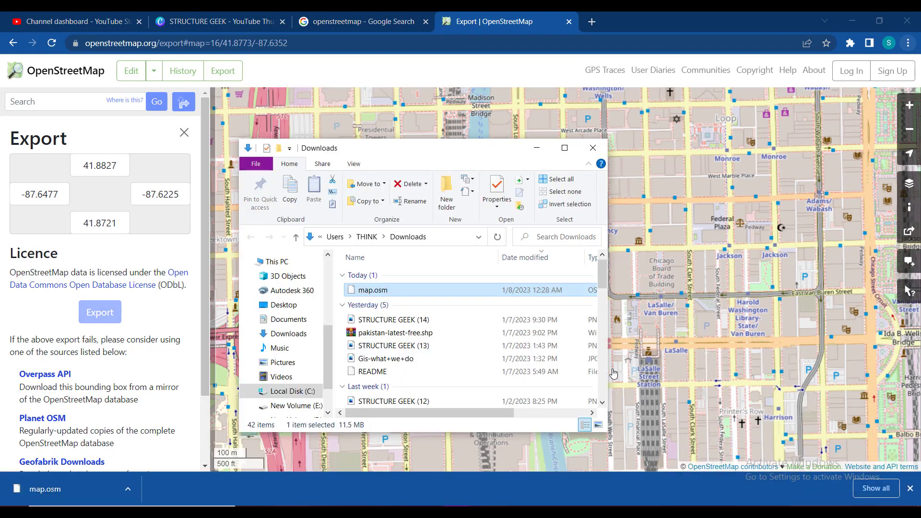
# Step: Copy the downloaded map.osm file from the Downloads folder
pyautogui.doubleClick(392, 290)
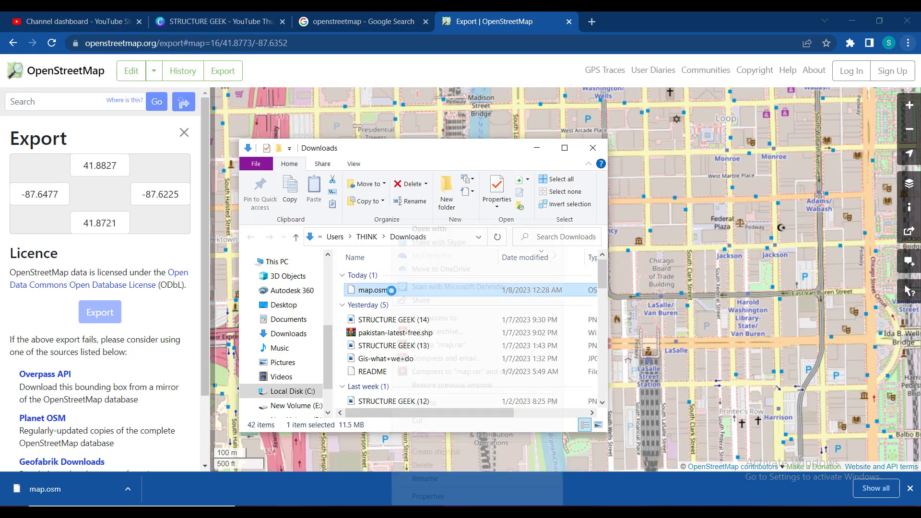
pyautogui.rightClick(392, 290)
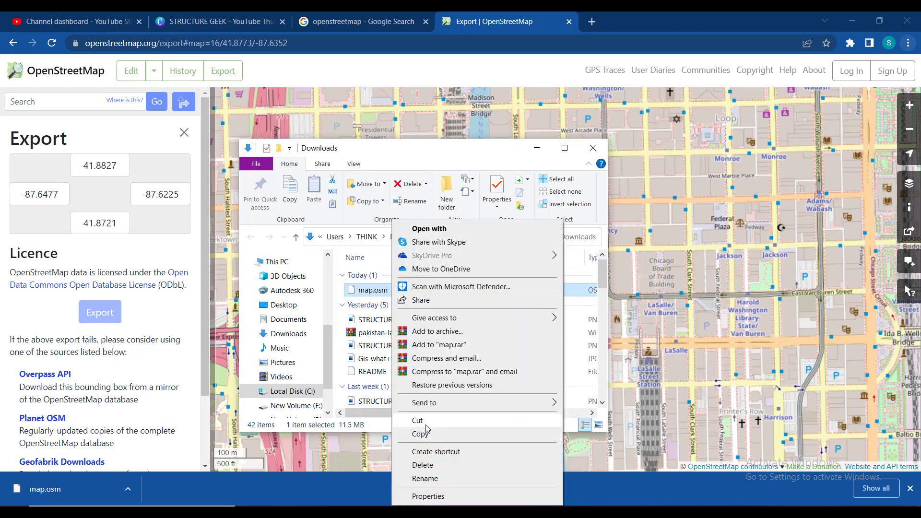
pyautogui.click(425, 432)
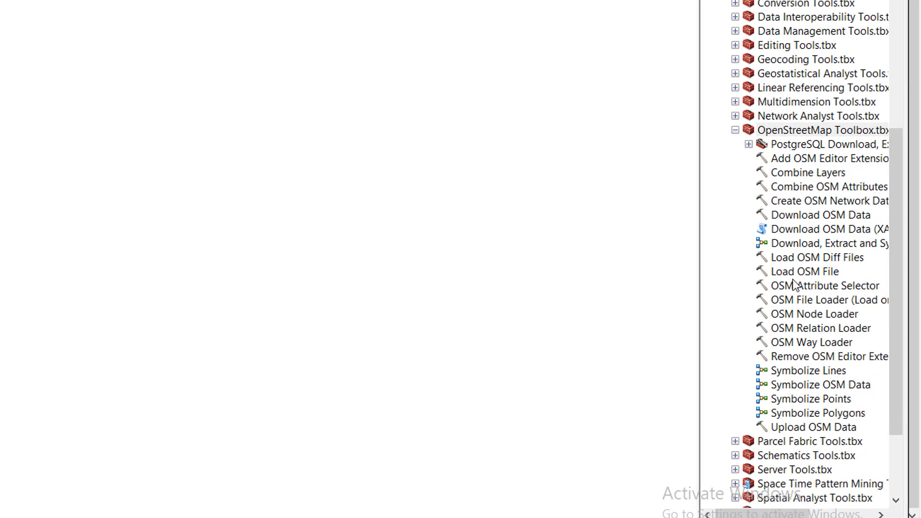
# Step: Open the Load OSM File tool and set its OSM File input to map.osm
pyautogui.doubleClick(796, 271)
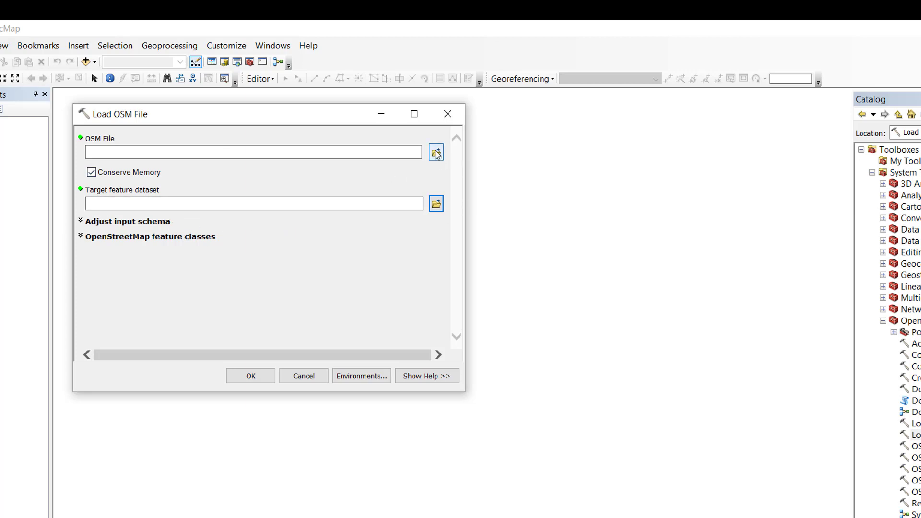
pyautogui.click(431, 209)
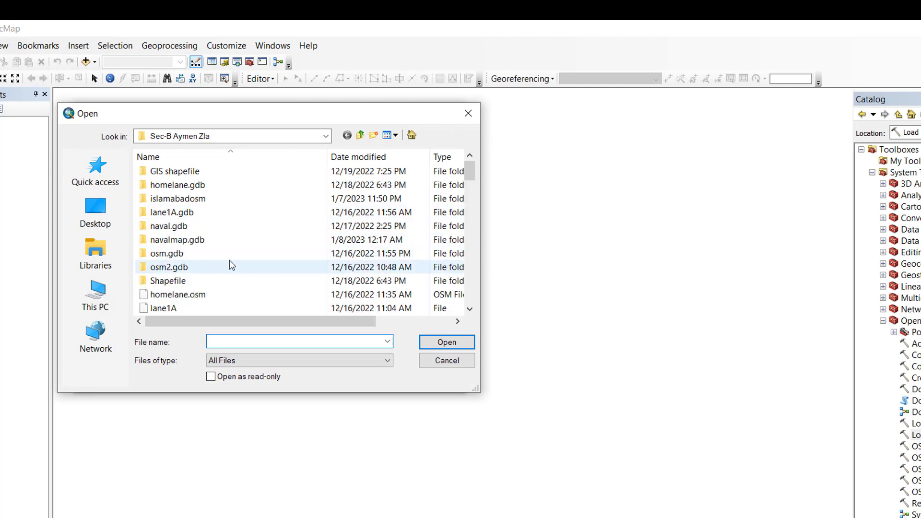
pyautogui.scroll(-3, 230, 264)
pyautogui.write('map')
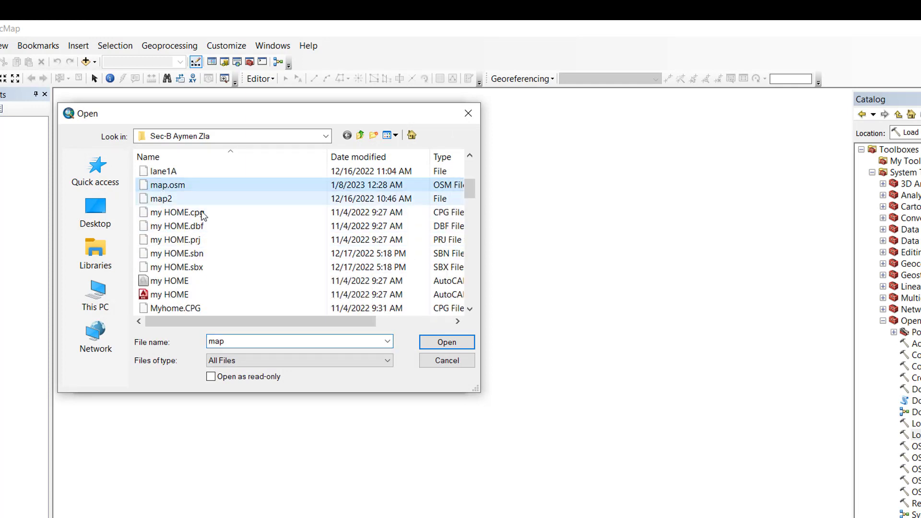
pyautogui.click(447, 344)
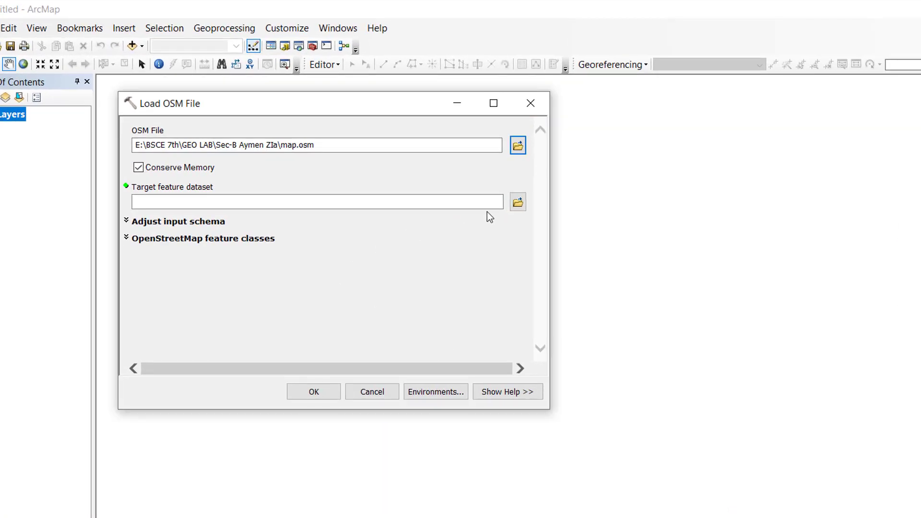
# Step: Create a new file geodatabase named chicagoosm.gdb for the target feature dataset and open it
pyautogui.click(518, 202)
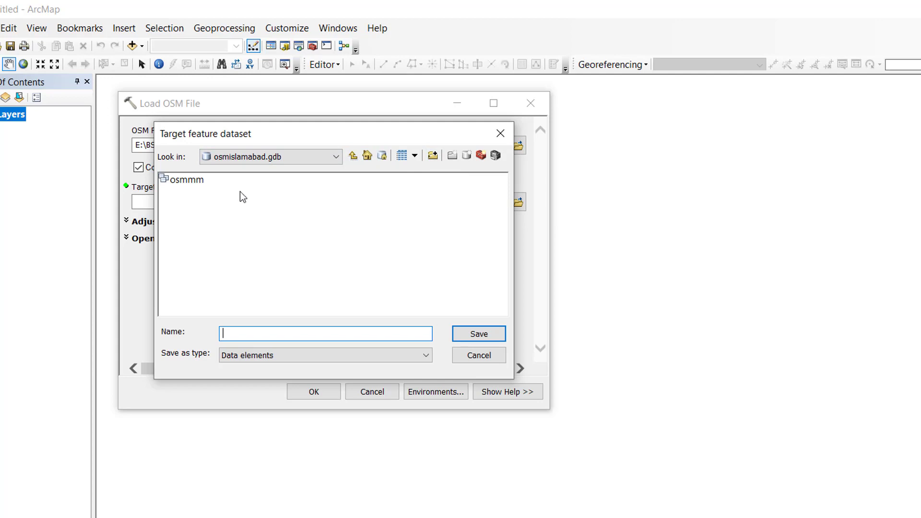
pyautogui.click(354, 156)
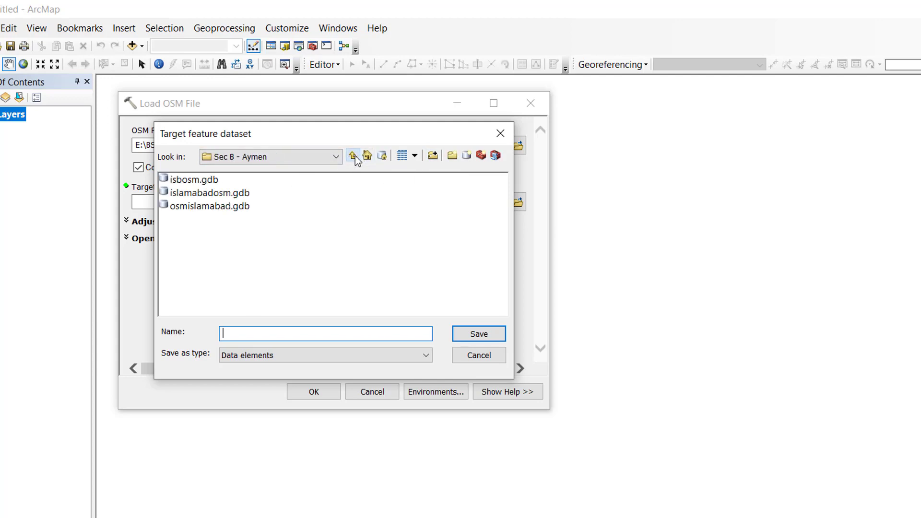
pyautogui.click(467, 156)
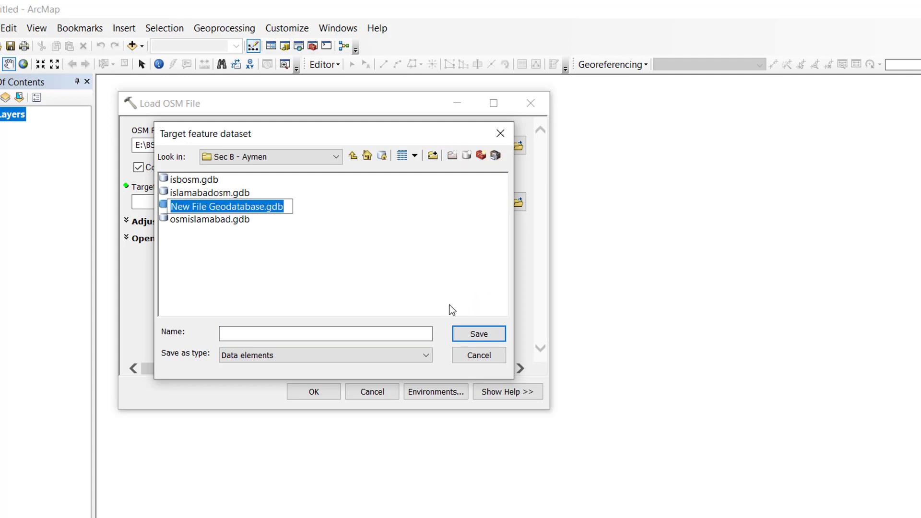
pyautogui.write('chic')
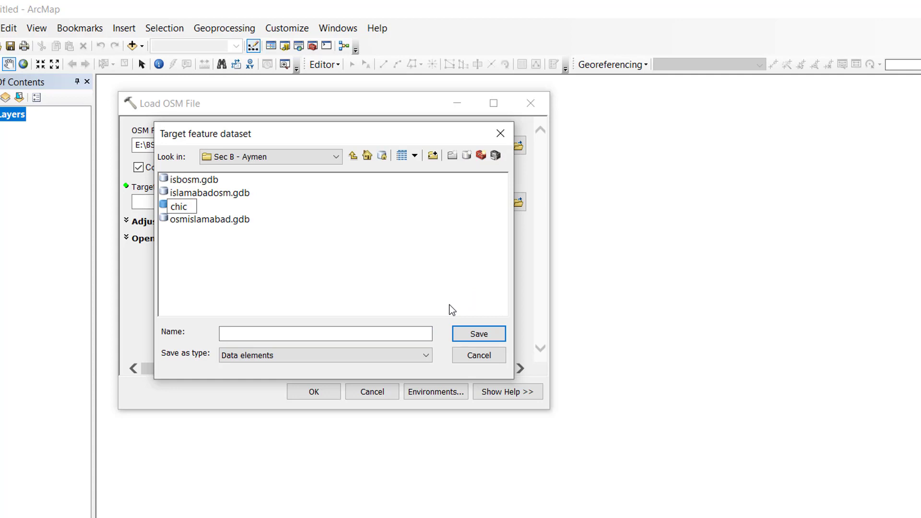
pyautogui.write('agoosm')
pyautogui.press('BackSpace')
pyautogui.press('BackSpace')
pyautogui.press('BackSpace')
pyautogui.write('osm')
pyautogui.press('Return')
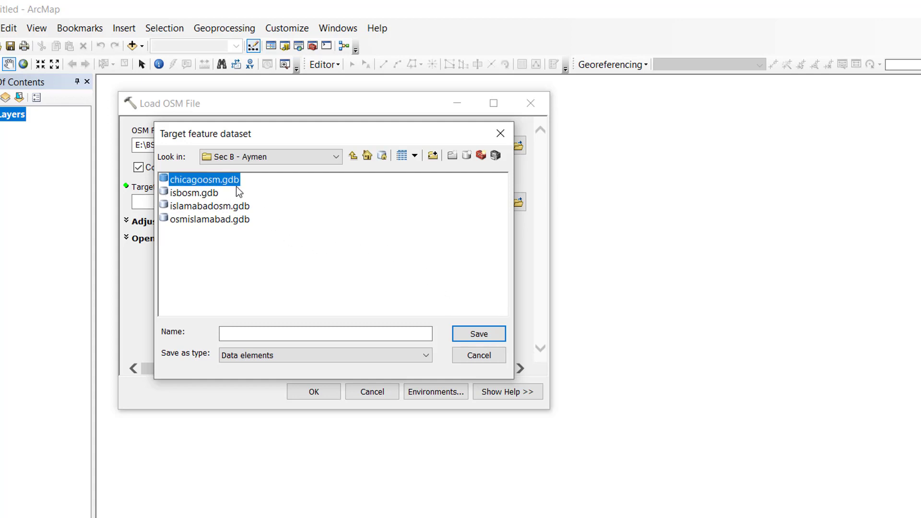
pyautogui.click(482, 339)
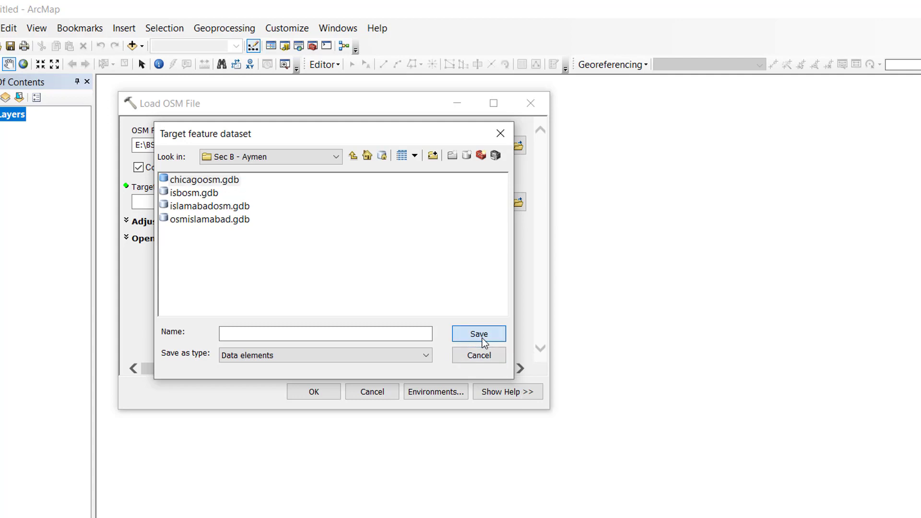
pyautogui.doubleClick(229, 180)
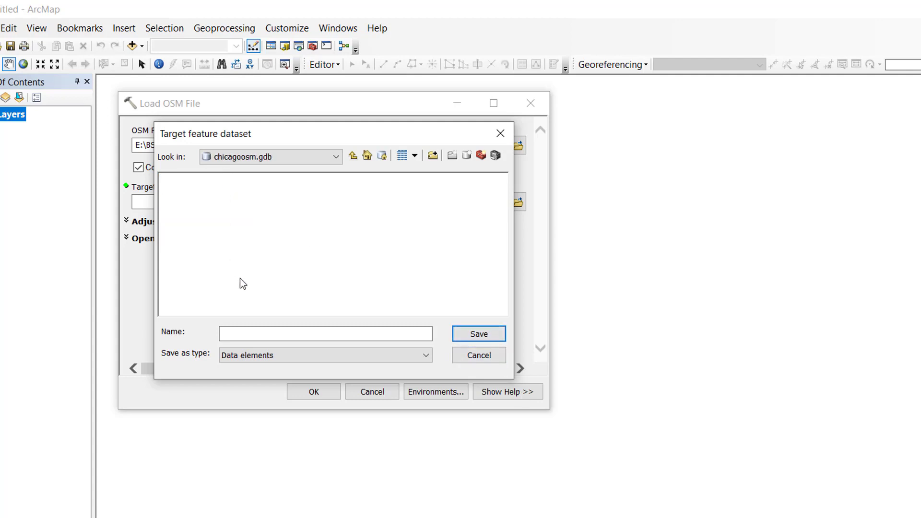
# Step: Name the target feature dataset osmch inside chicagoosm.gdb and run Load OSM File
pyautogui.click(307, 336)
pyautogui.write('osmch')
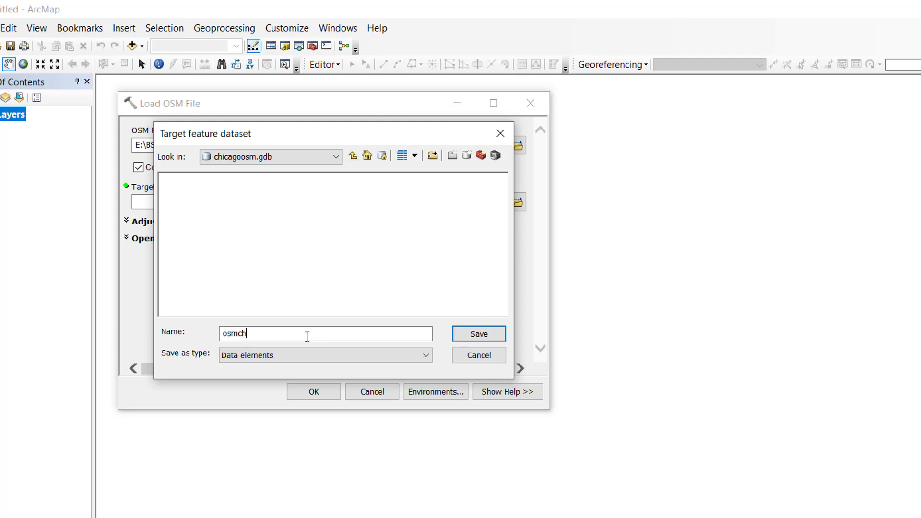
pyautogui.click(463, 335)
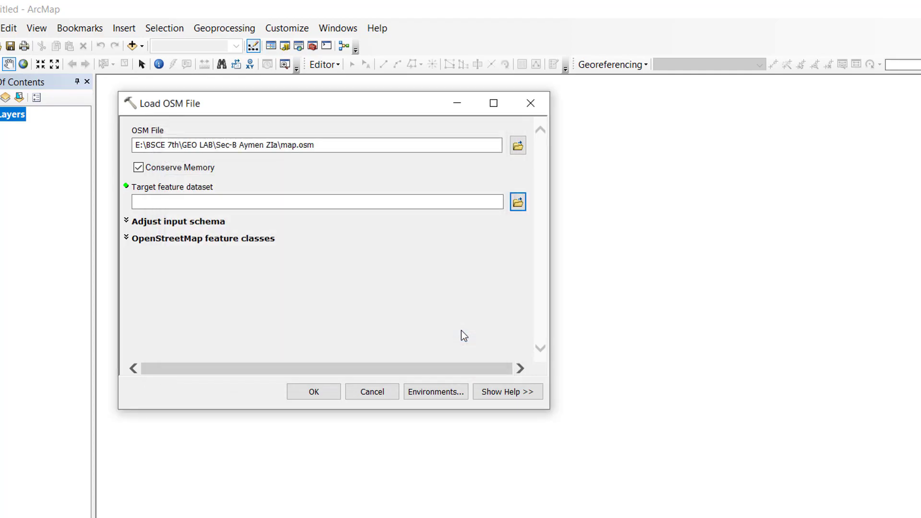
pyautogui.click(321, 397)
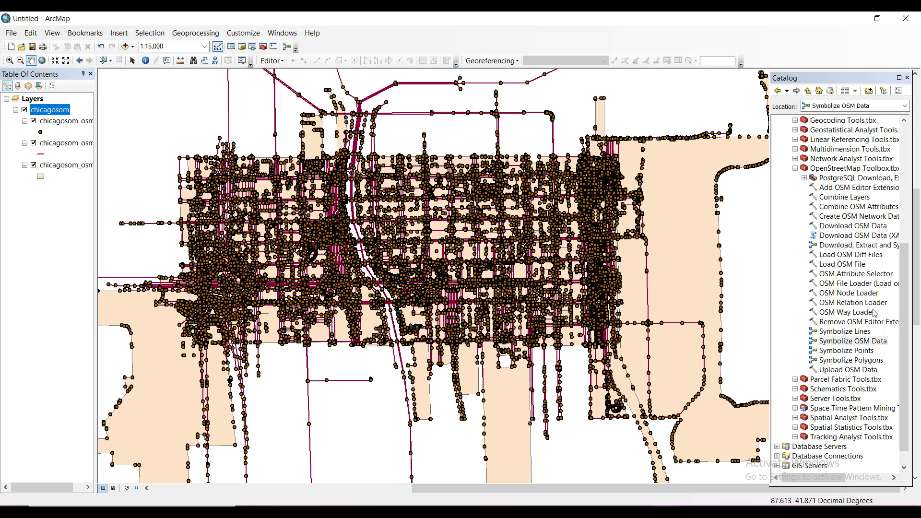
# Step: Open the Symbolize OSM Data tool from the OpenStreetMap Toolbox
pyautogui.click(874, 344)
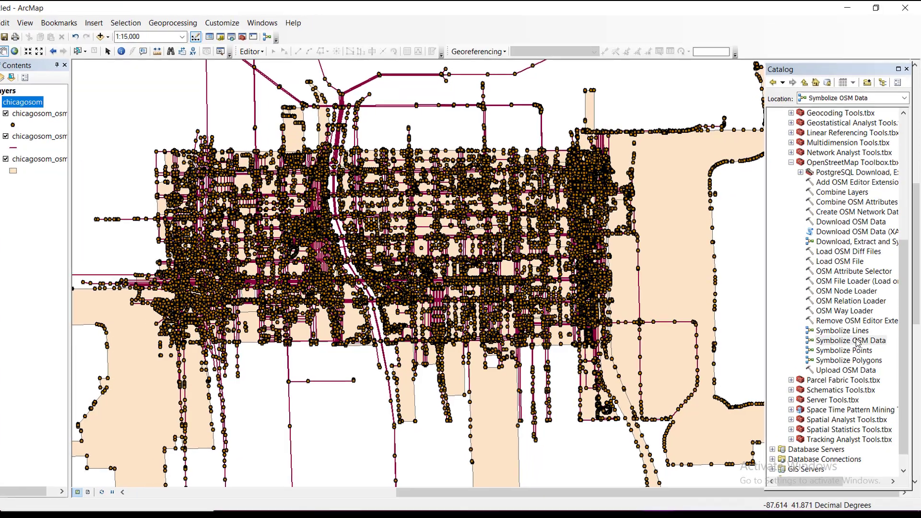
pyautogui.click(853, 341)
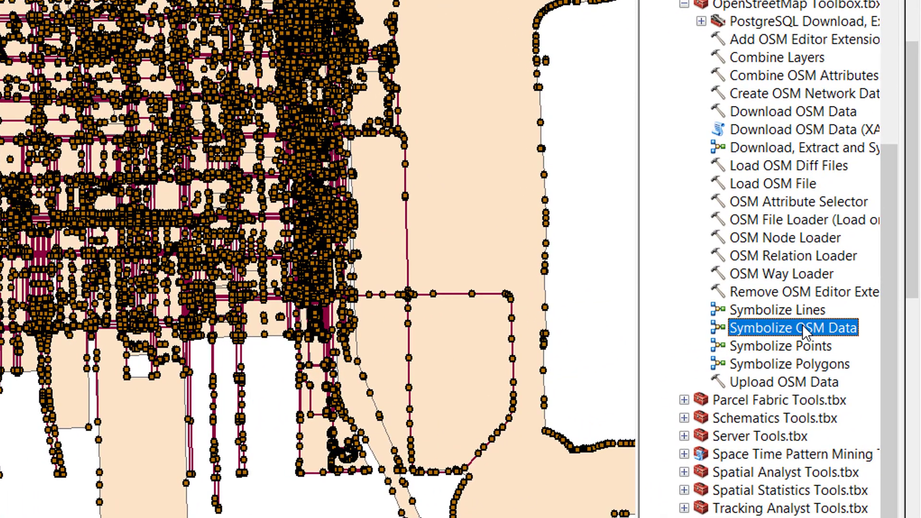
pyautogui.doubleClick(803, 326)
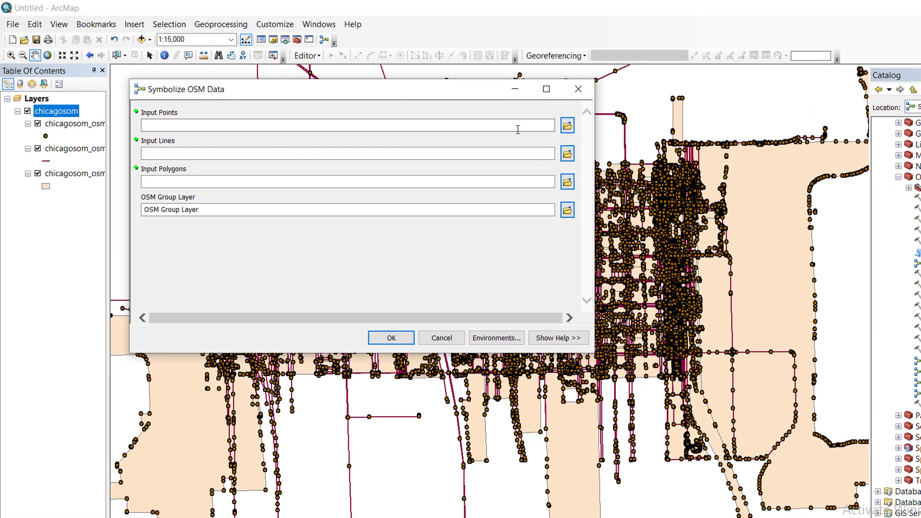
# Step: Set the Input Points to chicagosom_osm_pt from the chicagosom feature dataset in chicagoosm.gdb
pyautogui.click(568, 126)
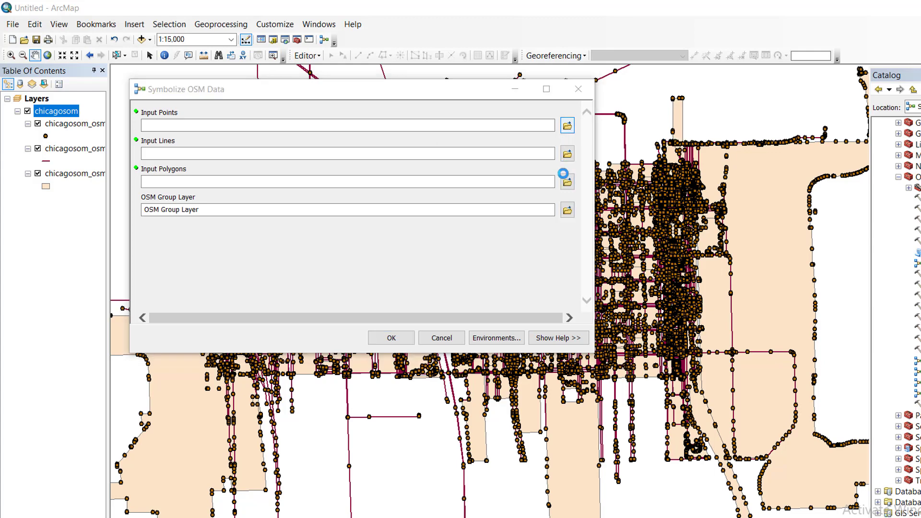
pyautogui.click(378, 134)
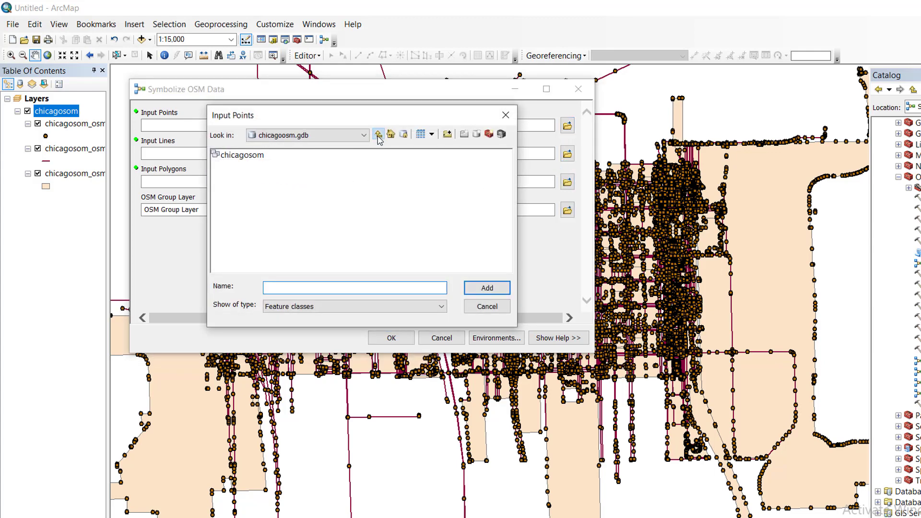
pyautogui.click(378, 134)
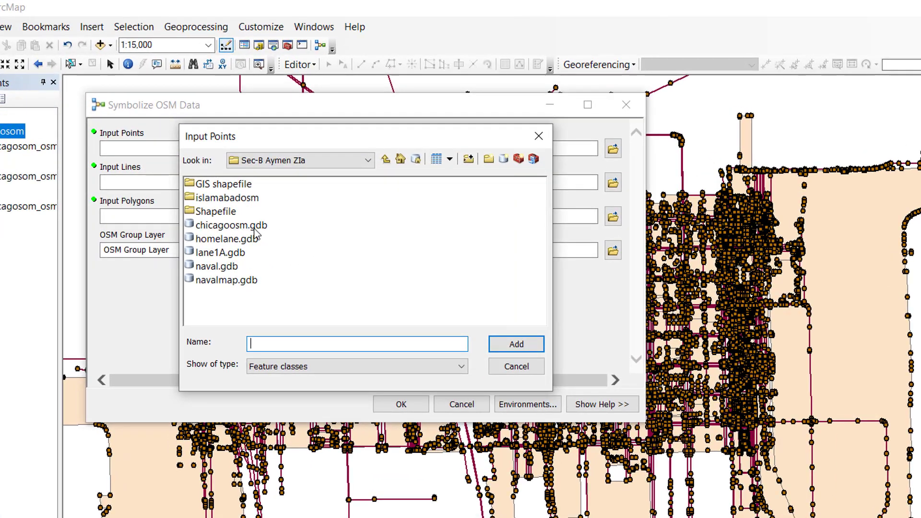
pyautogui.click(231, 227)
pyautogui.doubleClick(230, 226)
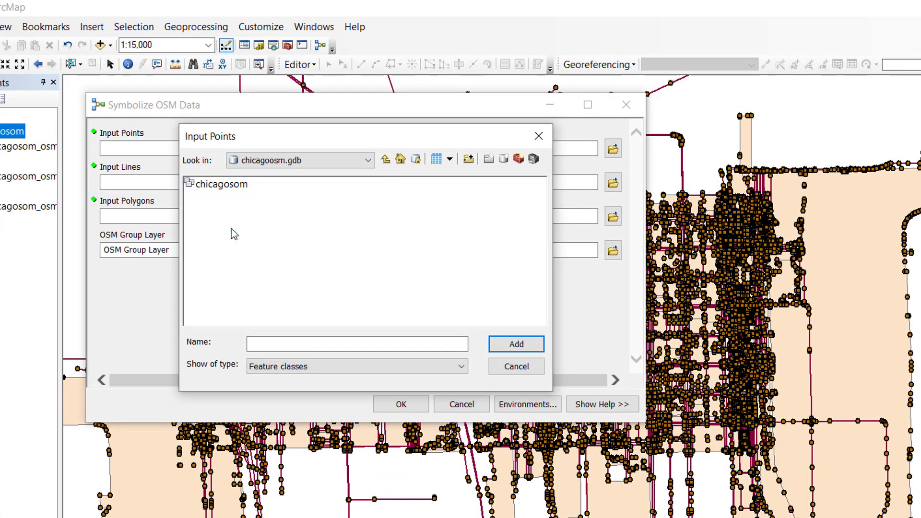
pyautogui.doubleClick(225, 187)
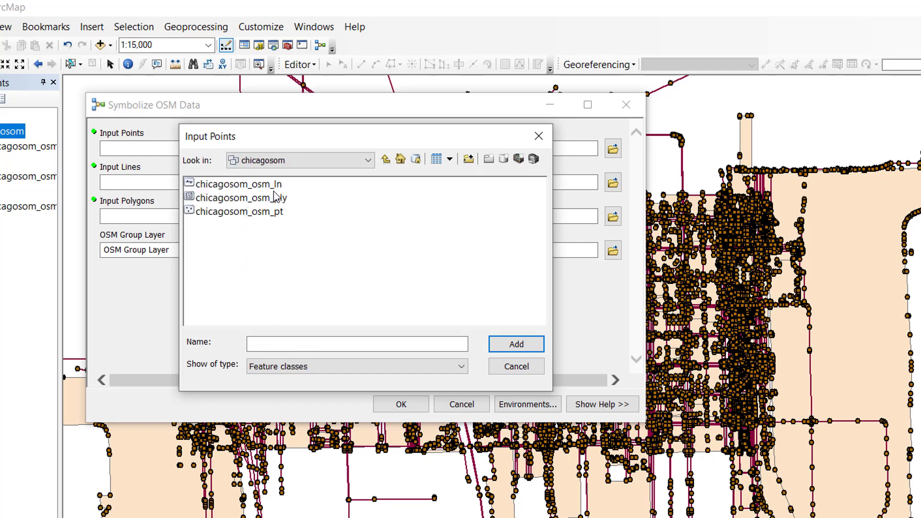
pyautogui.click(271, 215)
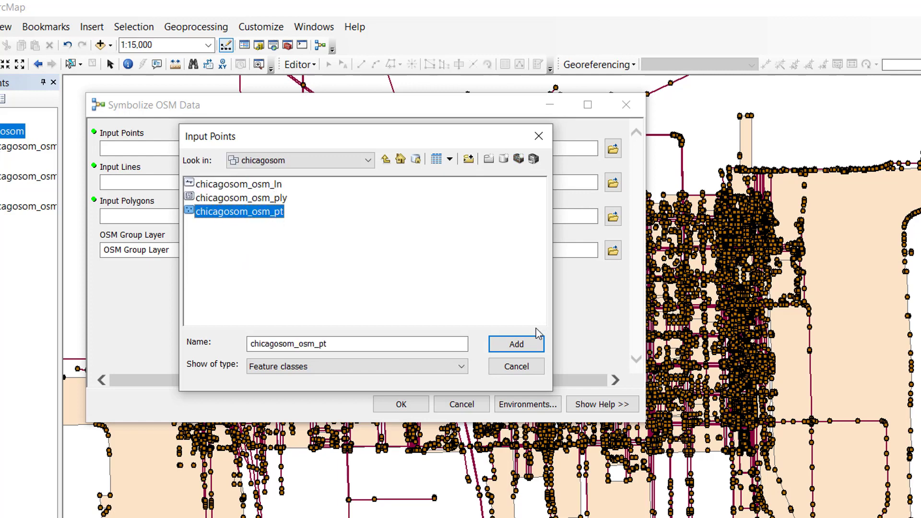
pyautogui.click(517, 344)
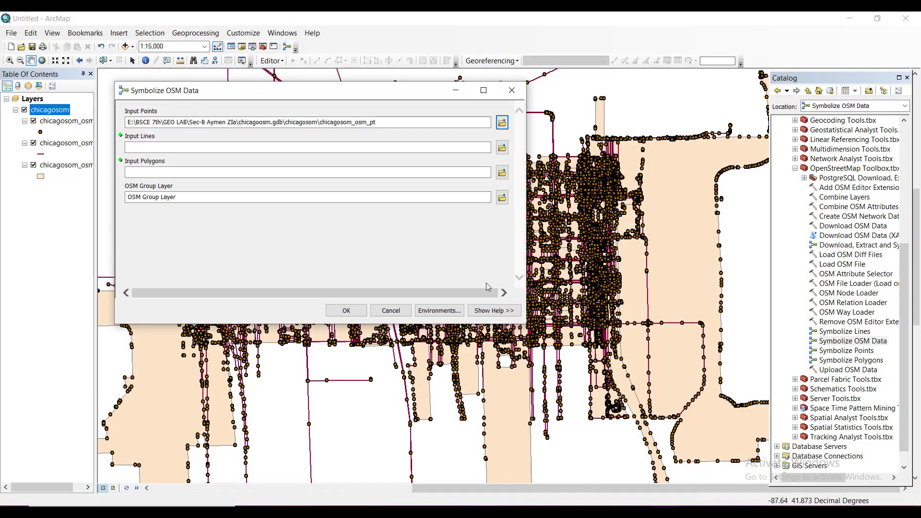
# Step: Set the Input Lines to chicagosom_osm_ln from the same feature dataset
pyautogui.click(502, 148)
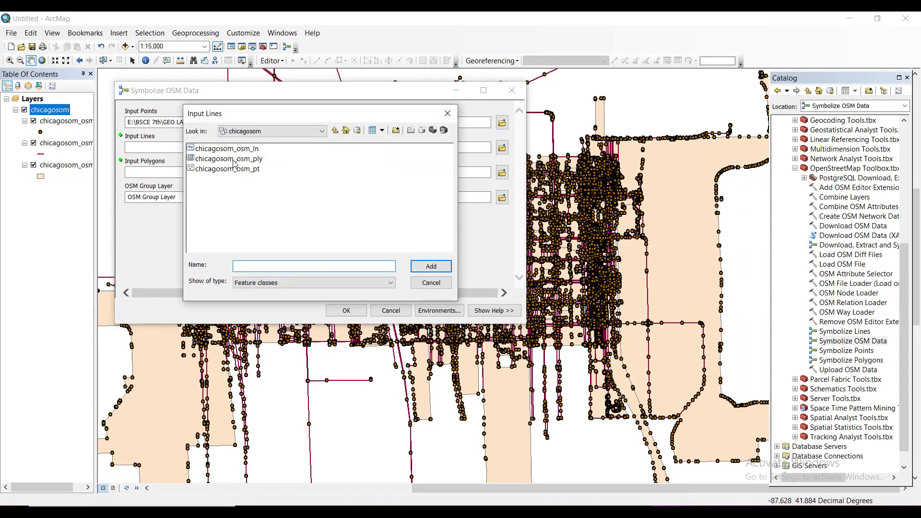
pyautogui.click(244, 152)
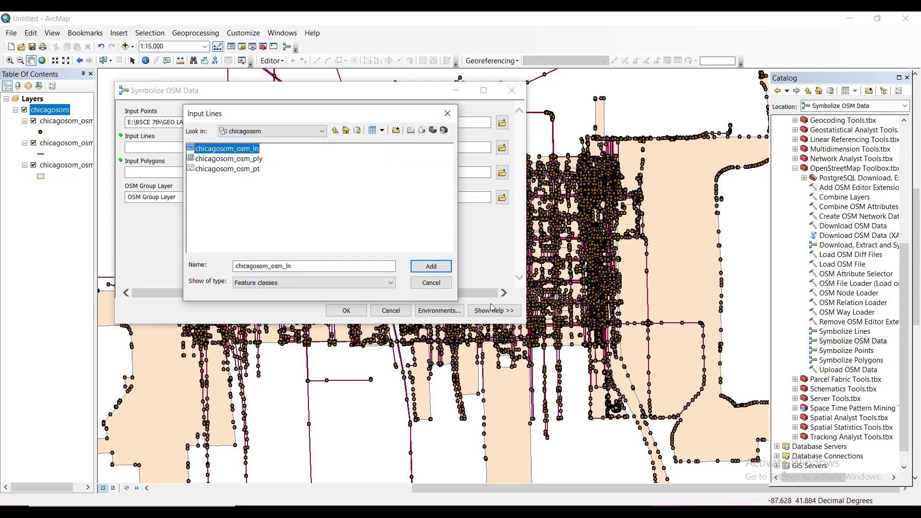
pyautogui.click(440, 272)
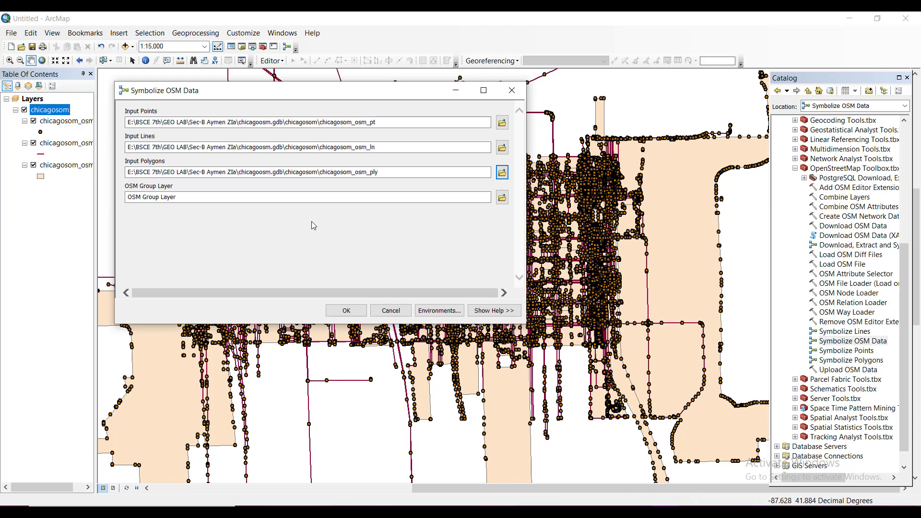
# Step: Run Symbolize OSM Data with chicagosom_osm_ply as the Input Polygons
pyautogui.click(343, 312)
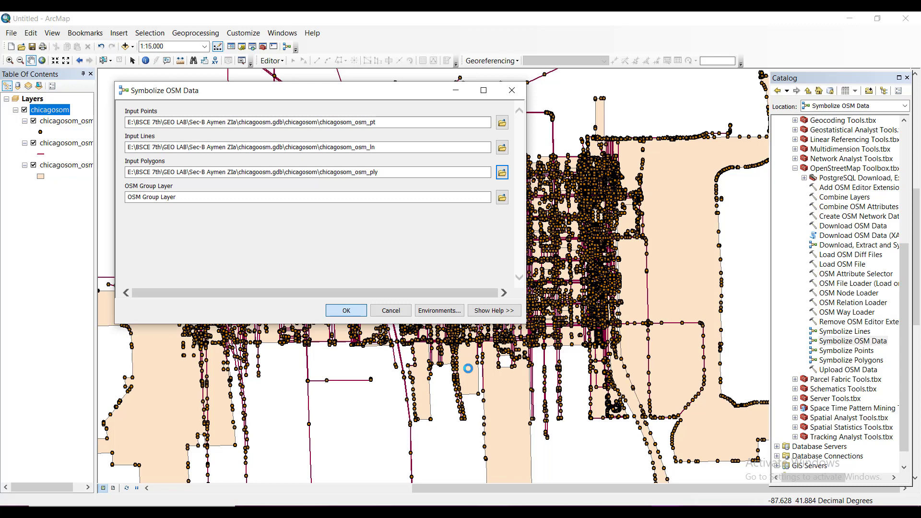
pyautogui.click(637, 510)
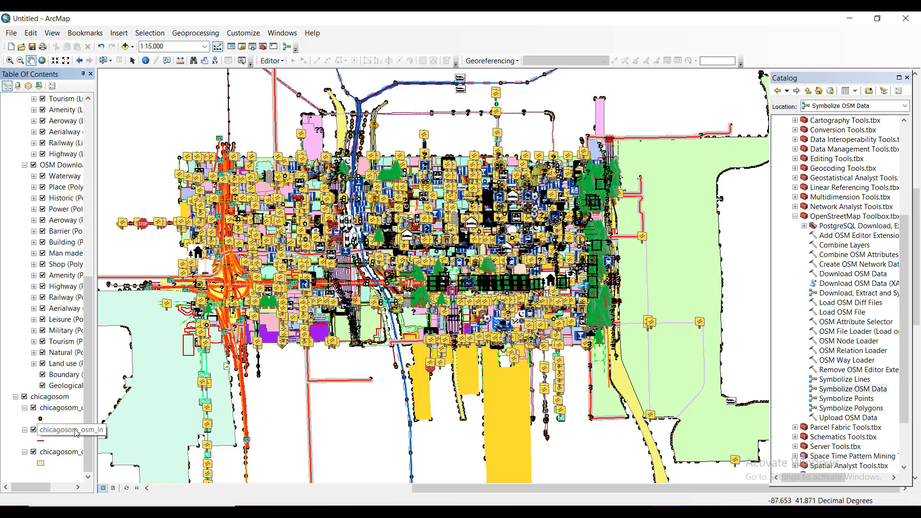
# Step: Turn off the three original chicagosom point, line and polygon layers
pyautogui.click(34, 407)
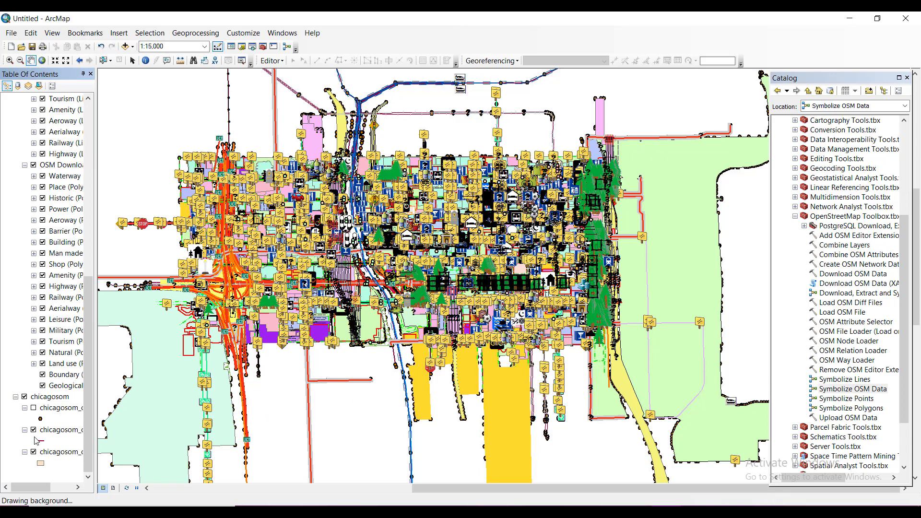
pyautogui.click(34, 430)
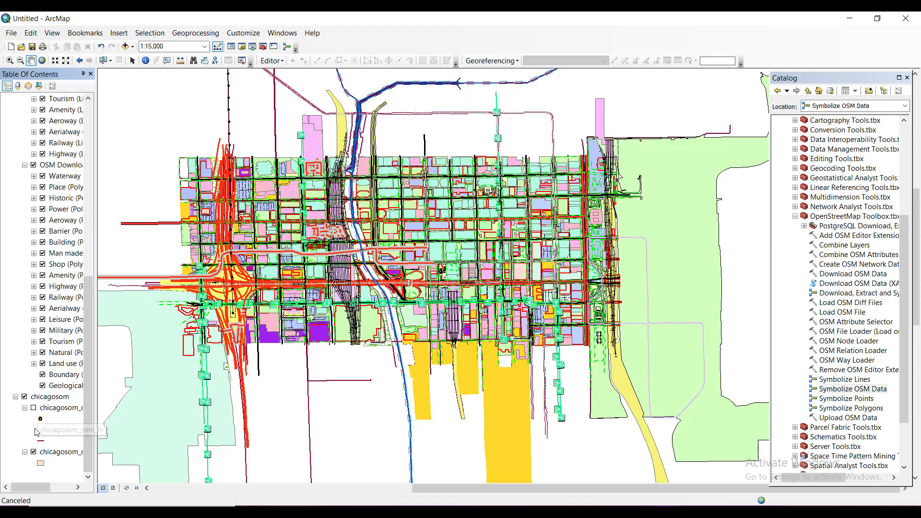
pyautogui.click(33, 453)
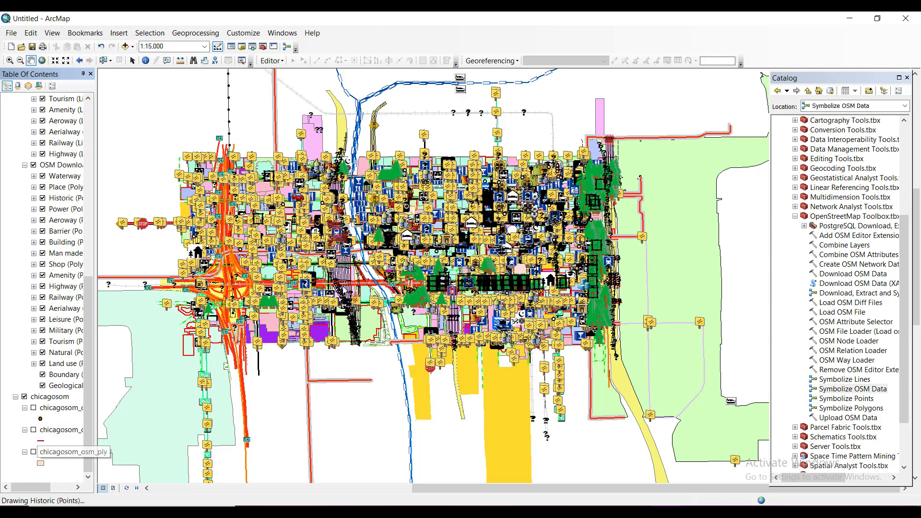
# Step: Examine the symbolized OSM features, icons and land use areas across the downtown map at closer scales
pyautogui.scroll(4, 369, 258)
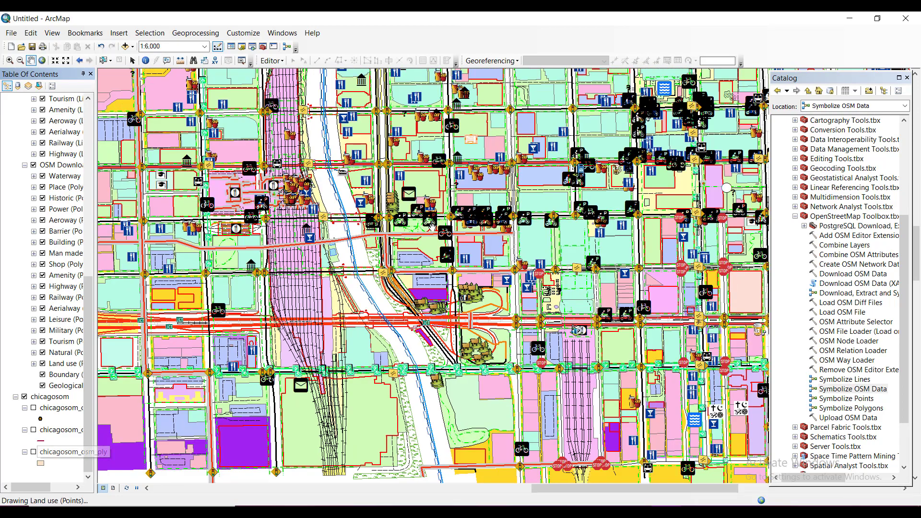
pyautogui.moveTo(518, 189); pyautogui.dragTo(499, 231)
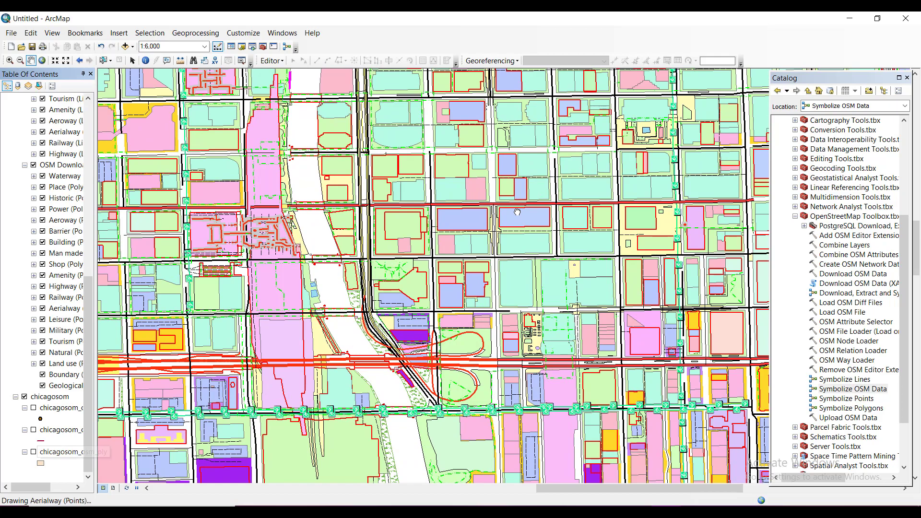
pyautogui.scroll(1, 517, 211)
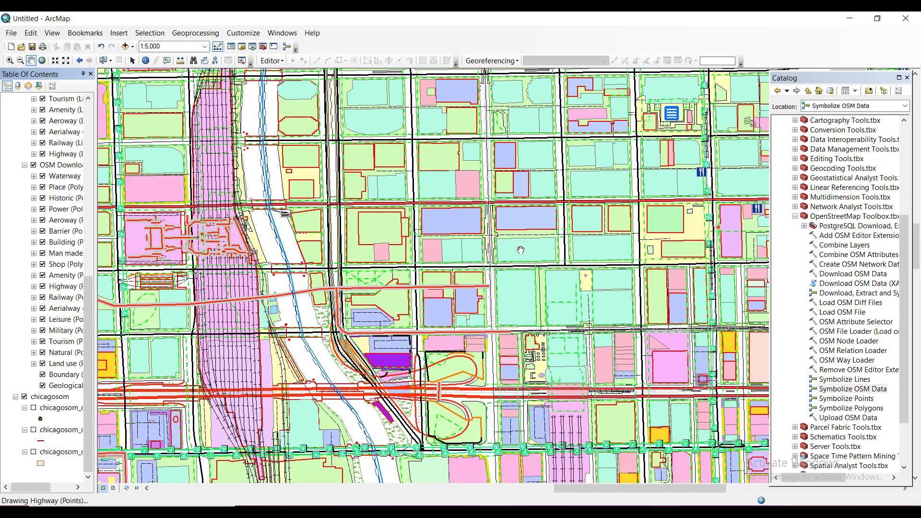
pyautogui.moveTo(520, 250); pyautogui.dragTo(456, 282)
pyautogui.scroll(1, 343, 282)
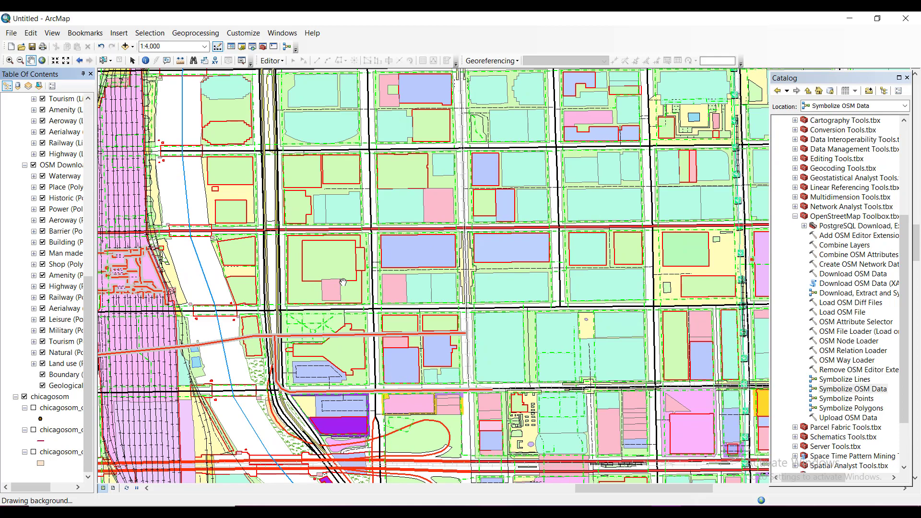
pyautogui.moveTo(228, 246)
pyautogui.mouseDown()
pyautogui.moveTo(312, 294)
pyautogui.moveTo(312, 303)
pyautogui.moveTo(421, 320)
pyautogui.mouseUp()
pyautogui.moveTo(231, 218)
pyautogui.mouseDown()
pyautogui.moveTo(363, 223)
pyautogui.moveTo(431, 282)
pyautogui.moveTo(578, 347)
pyautogui.mouseUp()
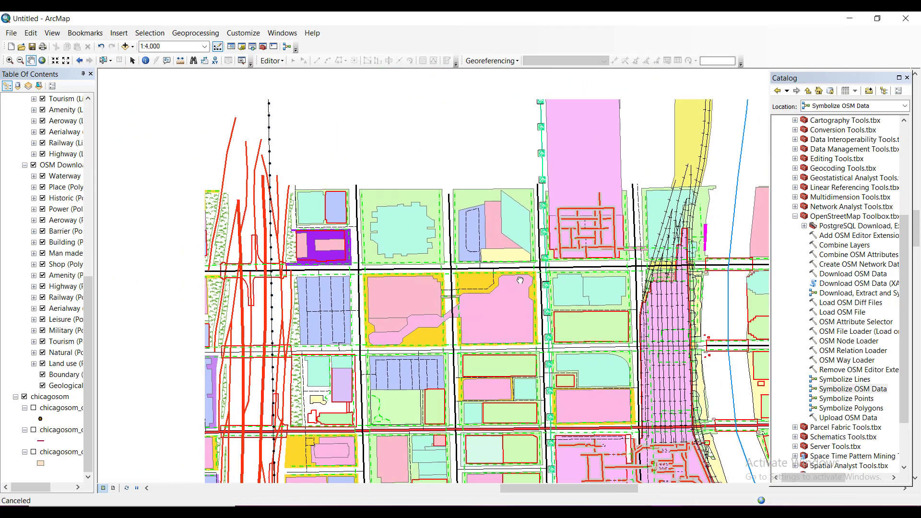
pyautogui.moveTo(596, 304); pyautogui.dragTo(426, 350)
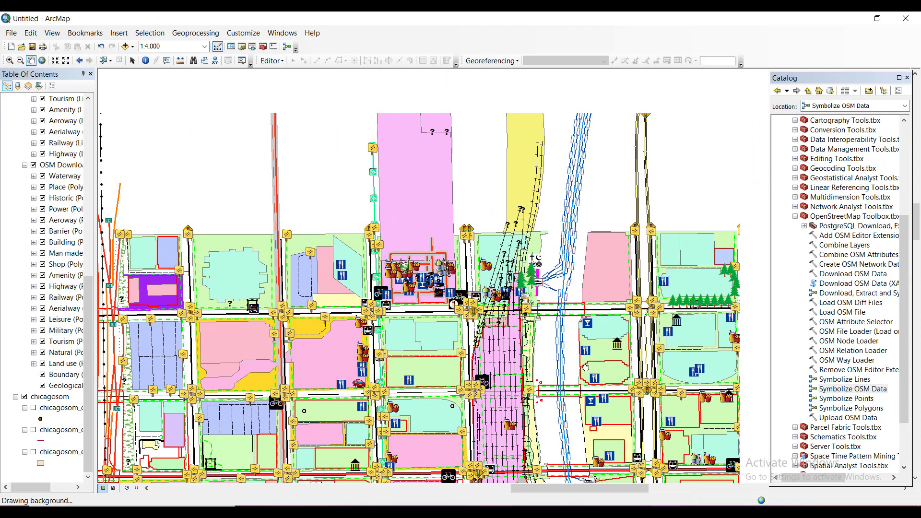
pyautogui.moveTo(720, 389); pyautogui.dragTo(374, 258)
pyautogui.moveTo(652, 314); pyautogui.dragTo(366, 277)
pyautogui.moveTo(557, 302); pyautogui.dragTo(411, 196)
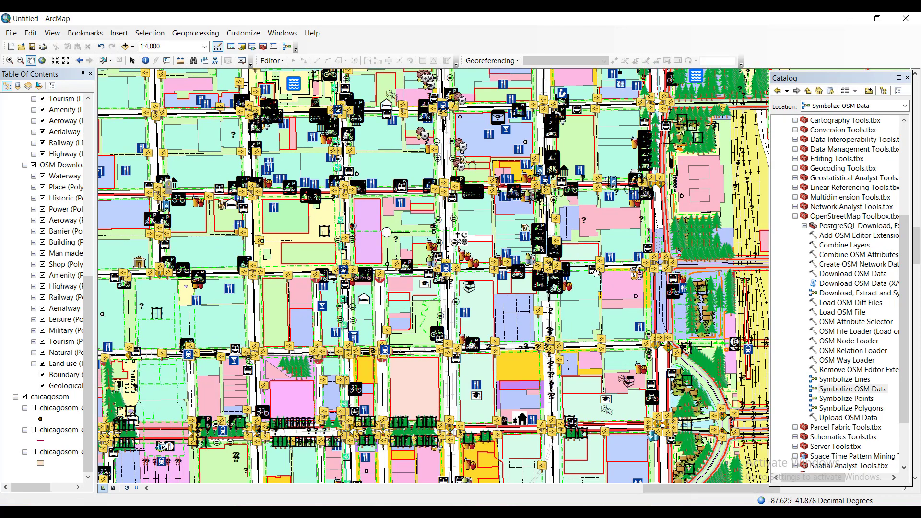
pyautogui.moveTo(623, 310); pyautogui.dragTo(500, 246)
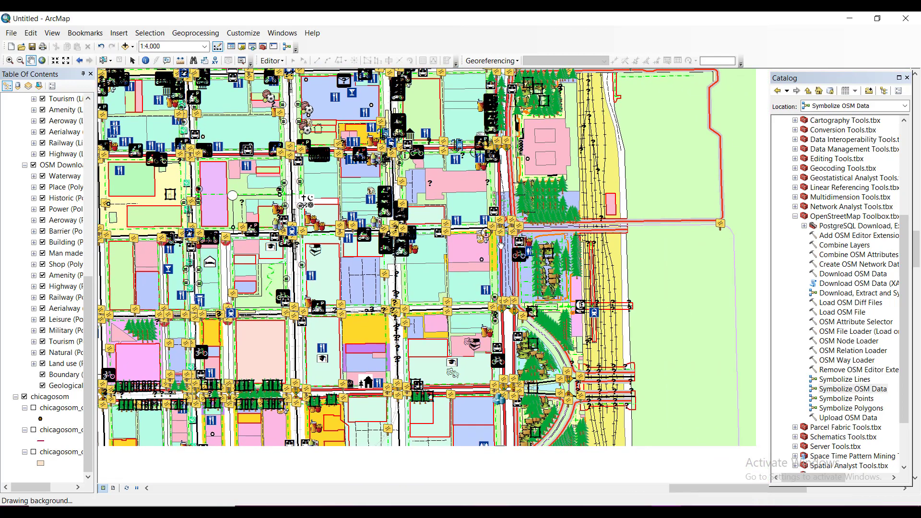
pyautogui.scroll(-1, 500, 246)
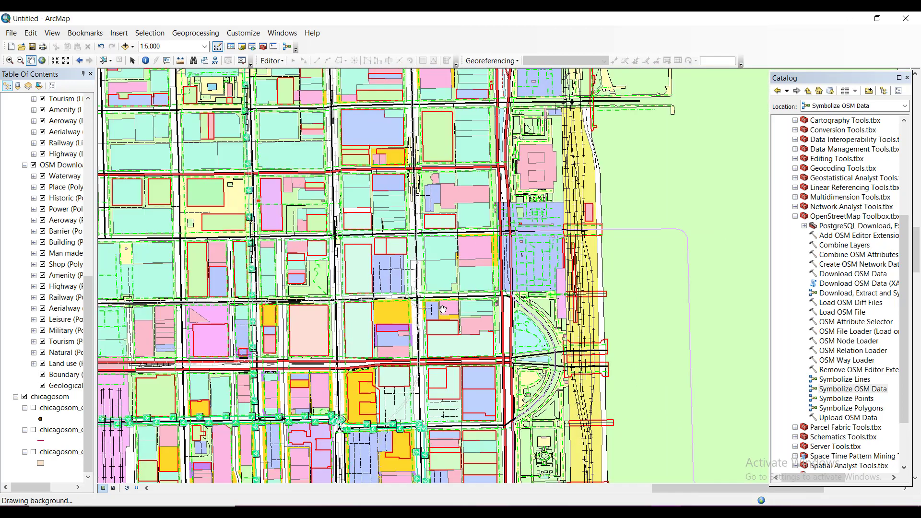
pyautogui.moveTo(453, 309); pyautogui.dragTo(569, 335)
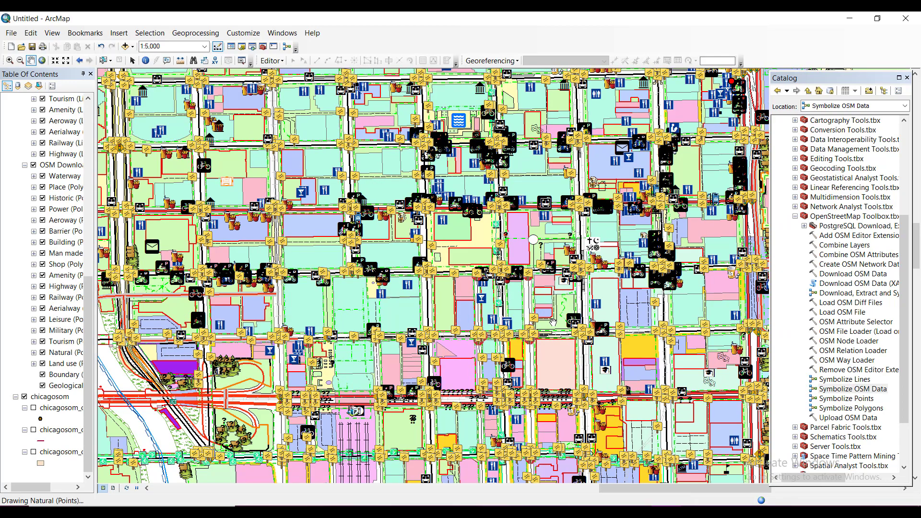
pyautogui.scroll(2, 553, 323)
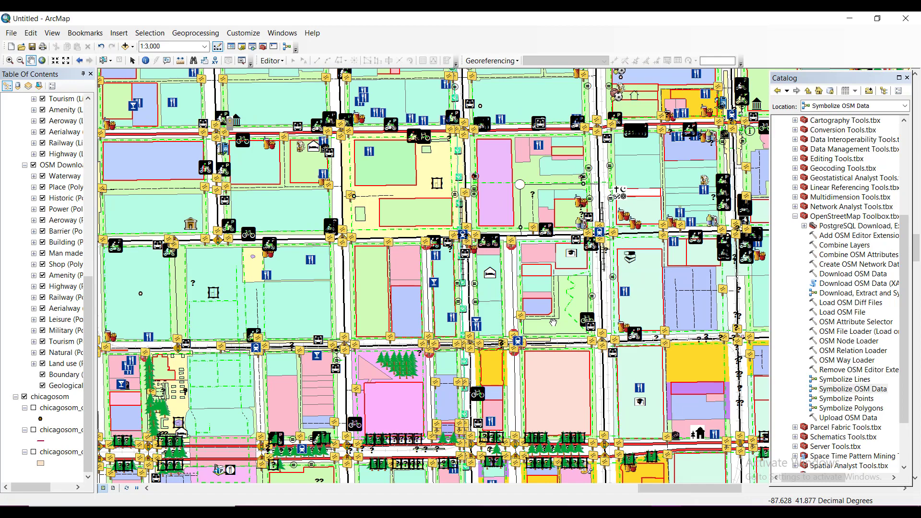
pyautogui.scroll(-2, 552, 323)
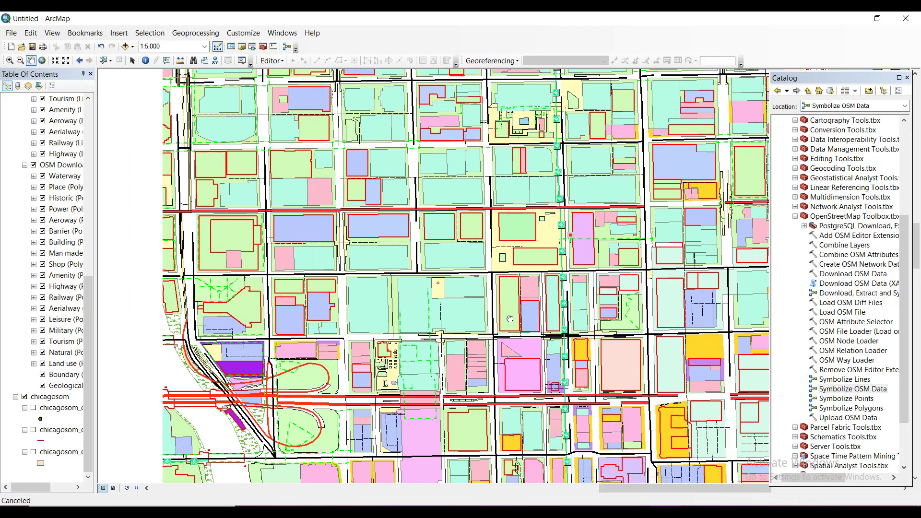
pyautogui.moveTo(362, 300); pyautogui.dragTo(475, 335)
pyautogui.moveTo(444, 308); pyautogui.dragTo(469, 345)
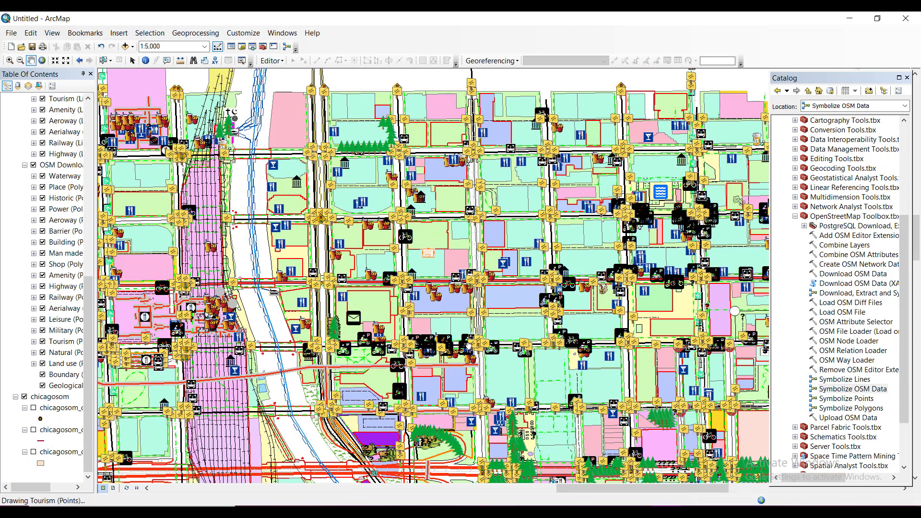
pyautogui.scroll(1, 467, 344)
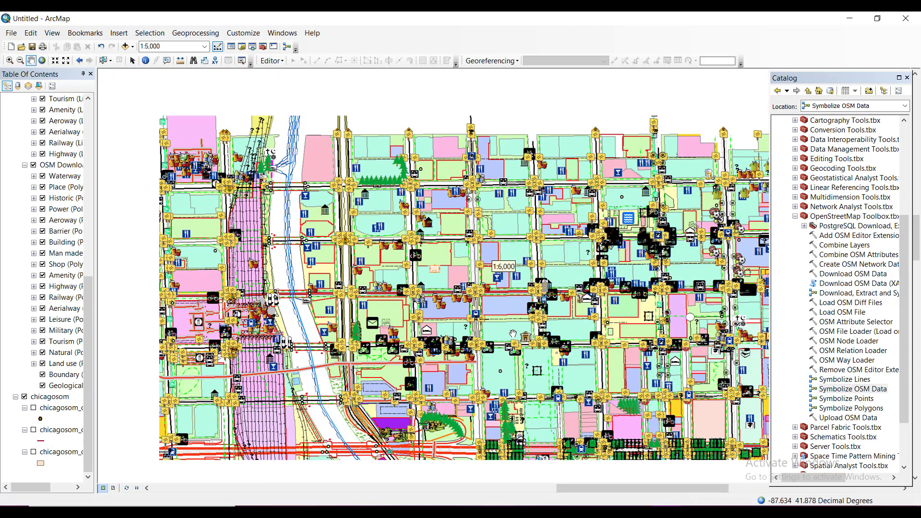
pyautogui.scroll(-3, 444, 306)
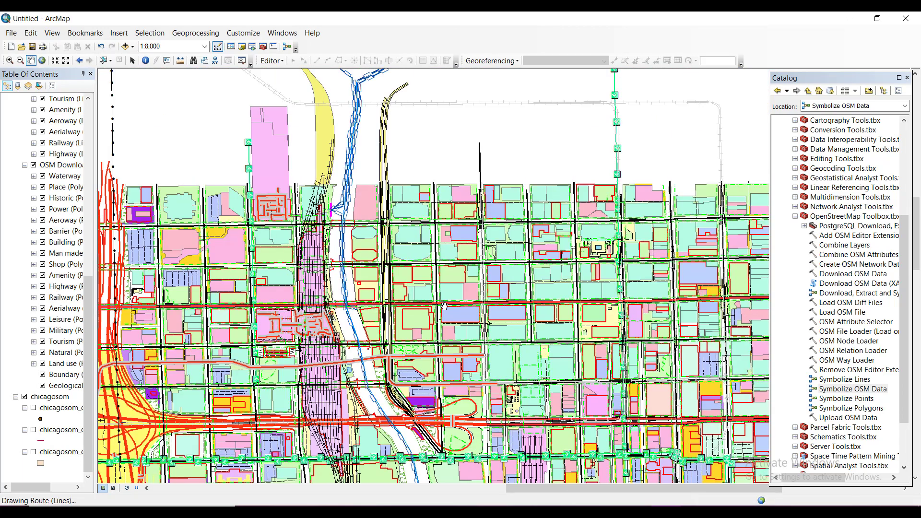
pyautogui.moveTo(486, 366)
pyautogui.mouseDown()
pyautogui.moveTo(486, 269)
pyautogui.moveTo(466, 317)
pyautogui.moveTo(555, 302)
pyautogui.moveTo(488, 270)
pyautogui.moveTo(509, 285)
pyautogui.mouseUp()
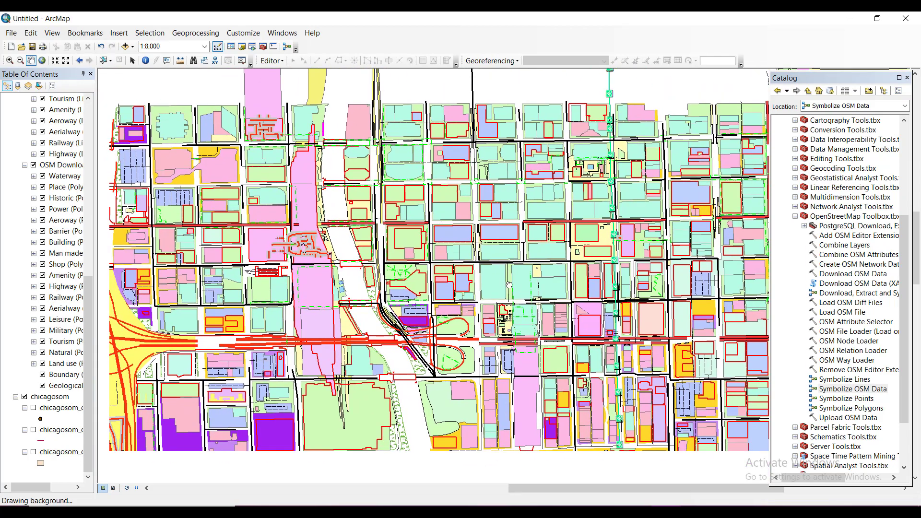